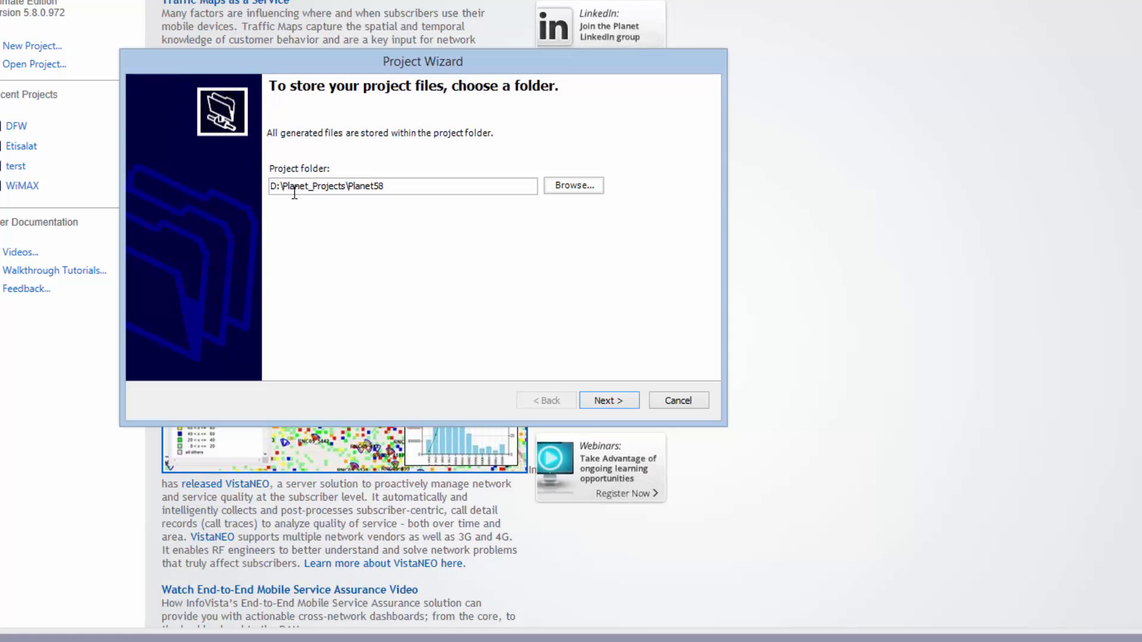
Browse for the project folder and select D:\Planet_Projects\Planet58\Demo.
{"action": "left_click", "coordinate": [556, 188]}
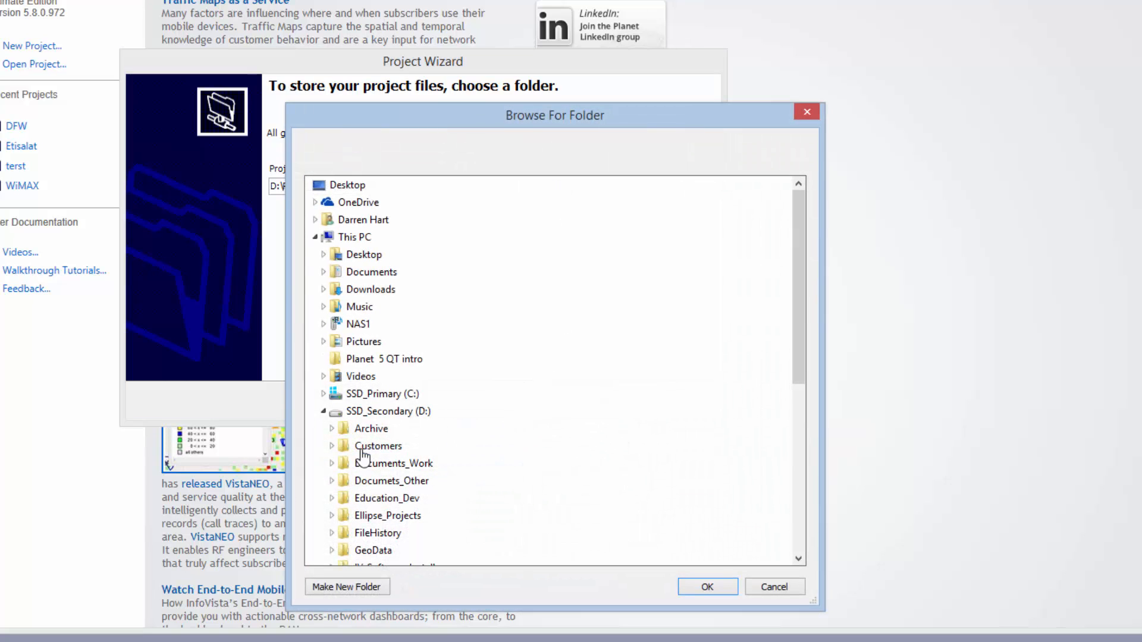
{"action": "left_click", "coordinate": [370, 428]}
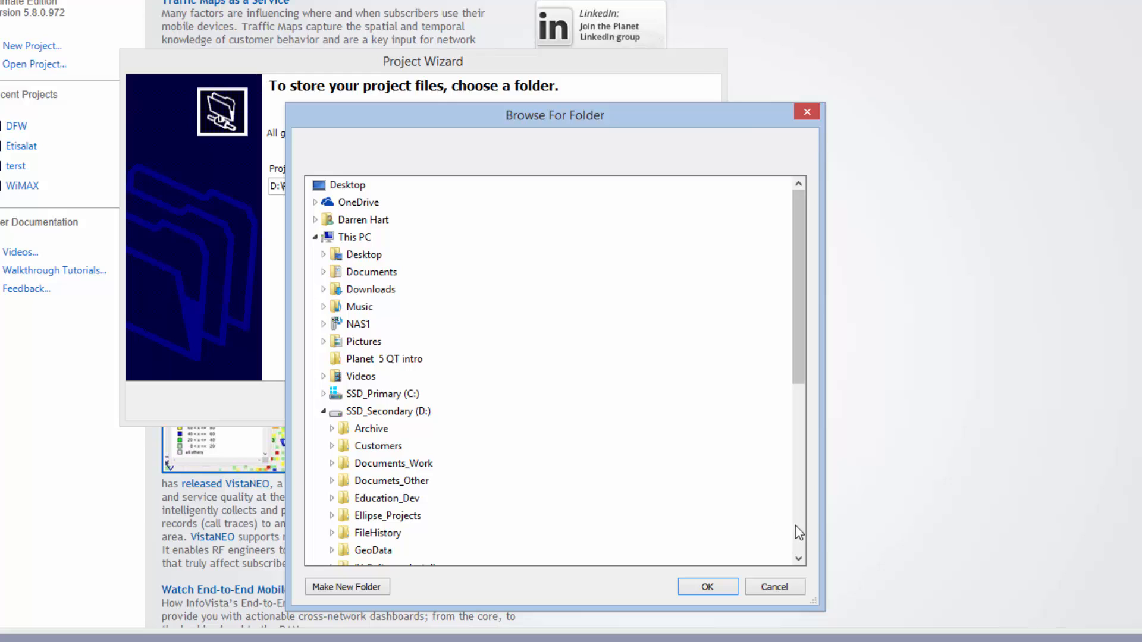
{"action": "left_click", "coordinate": [795, 526]}
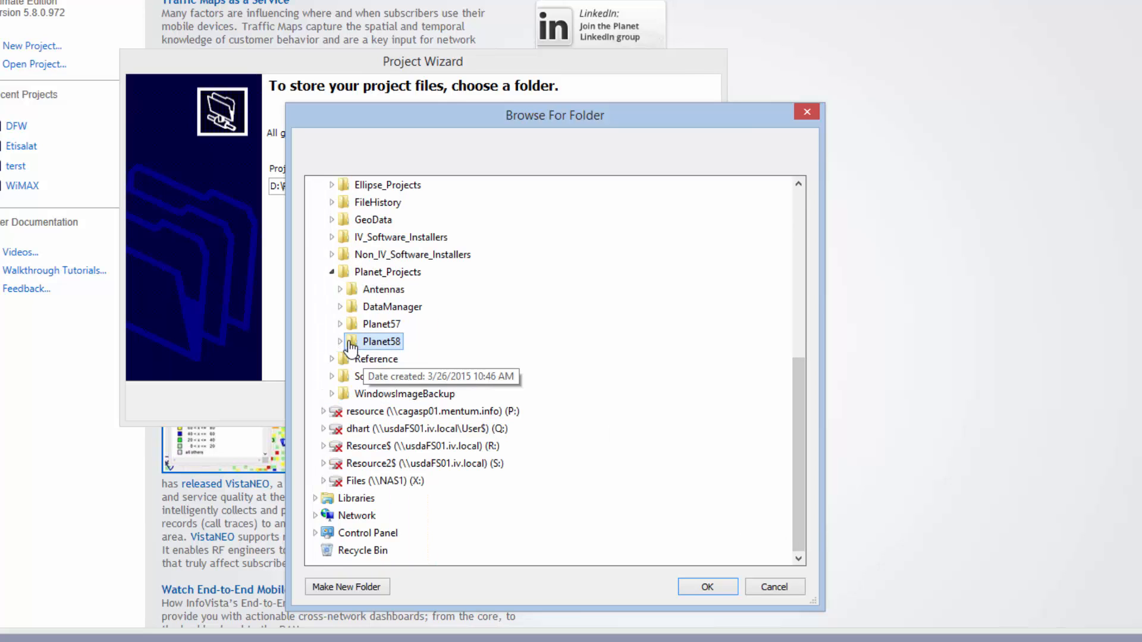
{"action": "left_click", "coordinate": [344, 339]}
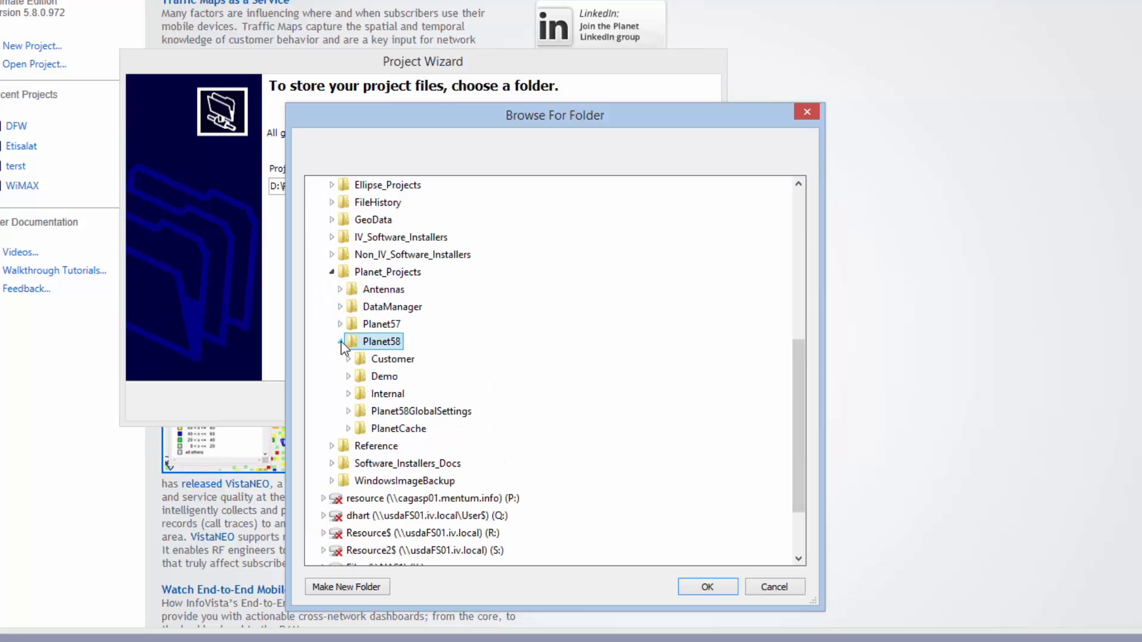
{"action": "left_click", "coordinate": [374, 376]}
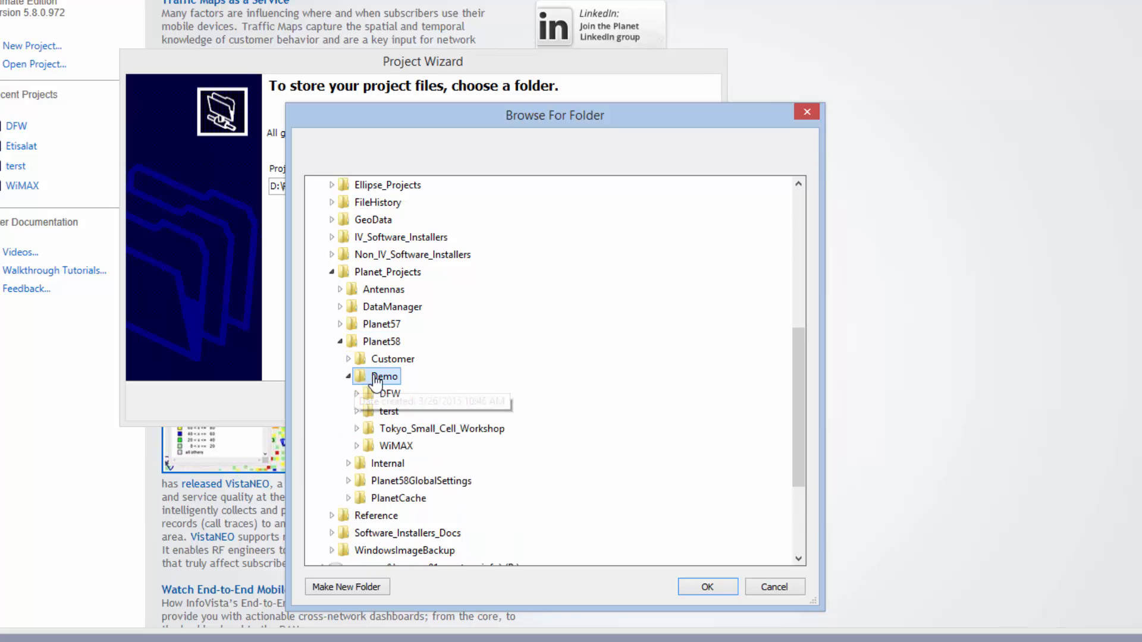
Create a new folder named Texas inside Demo and use it as the project folder.
{"action": "left_click", "coordinate": [379, 586]}
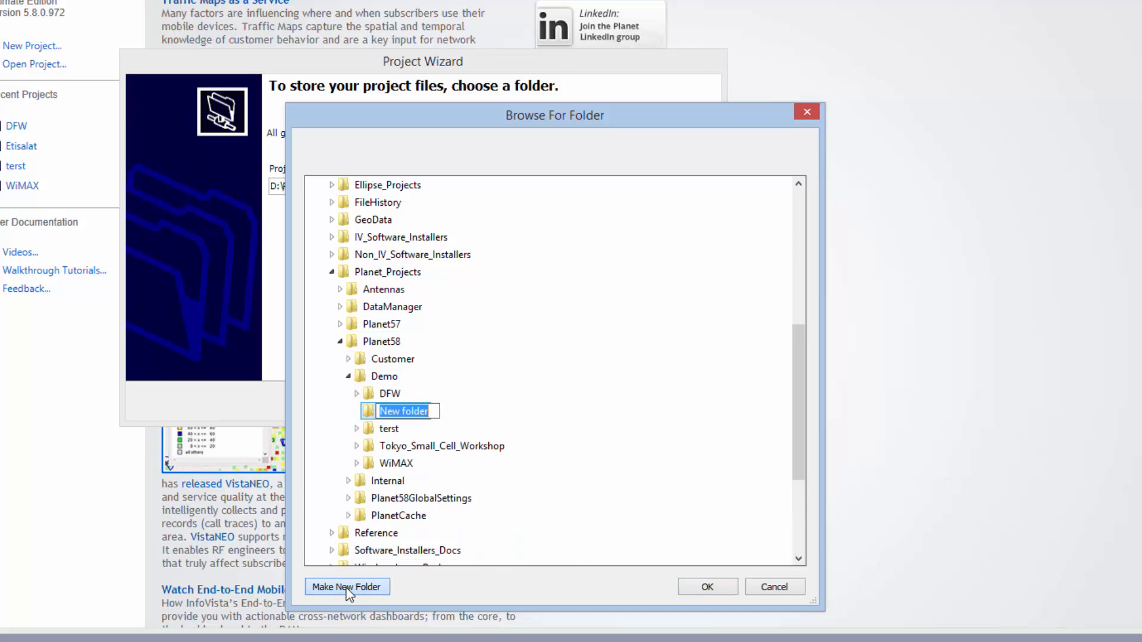
{"action": "left_click", "coordinate": [434, 411]}
{"action": "key", "text": "BackSpace"}
{"action": "key", "text": "BackSpace"}
{"action": "key", "text": "BackSpace"}
{"action": "key", "text": "BackSpace"}
{"action": "key", "text": "BackSpace"}
{"action": "key", "text": "BackSpace"}
{"action": "key", "text": "BackSpace"}
{"action": "key", "text": "BackSpace"}
{"action": "key", "text": "BackSpace"}
{"action": "key", "text": "BackSpace"}
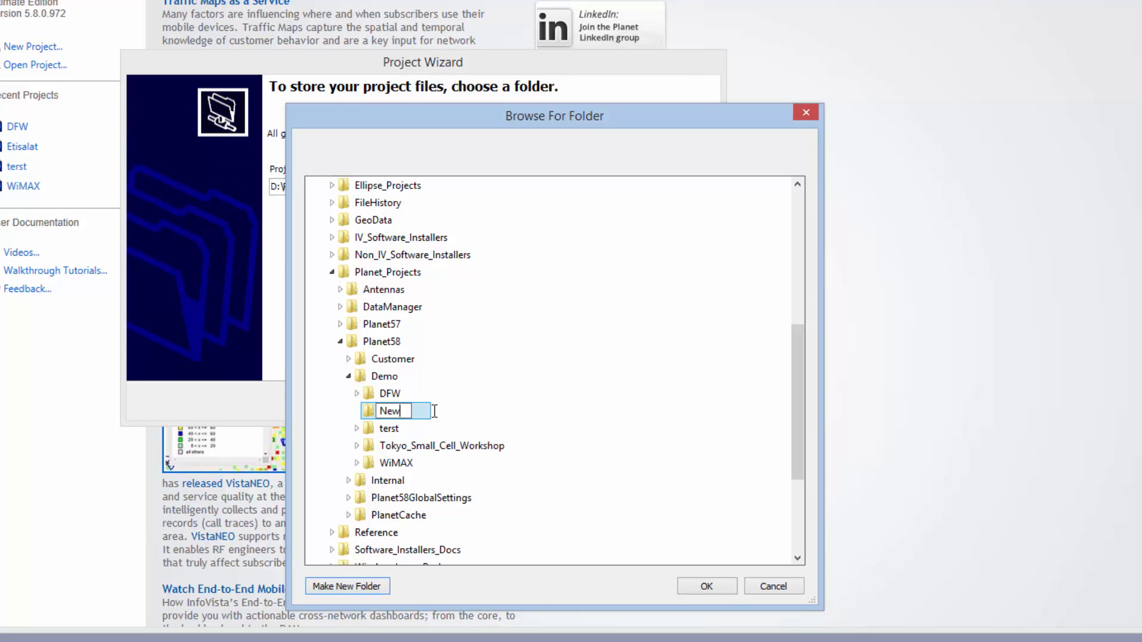
{"action": "type", "text": "Texas"}
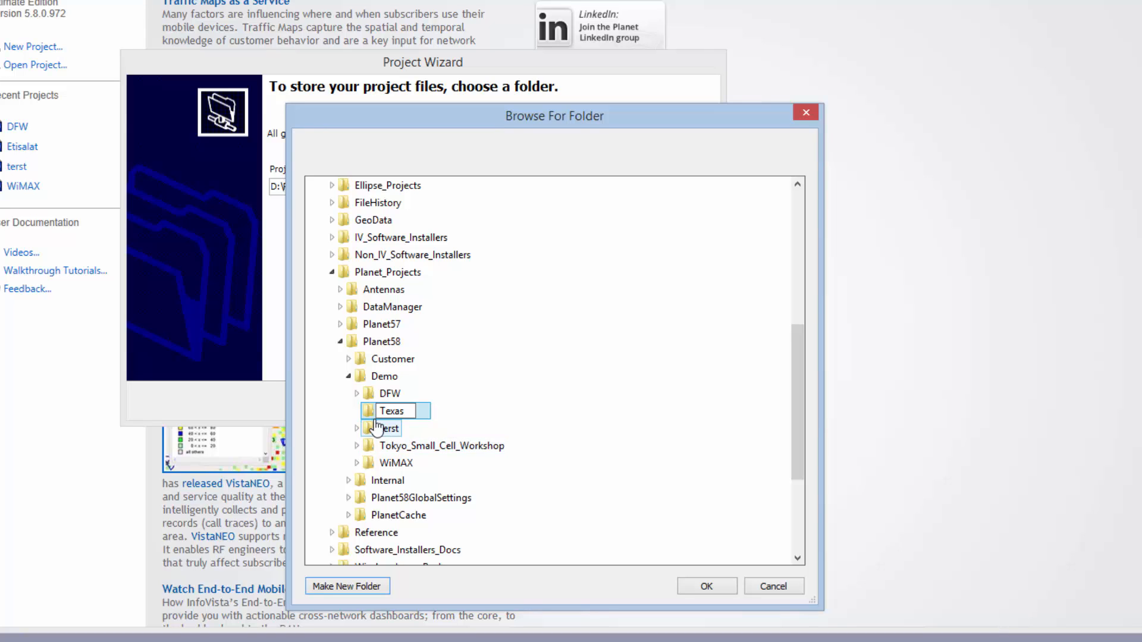
{"action": "key", "text": "Return"}
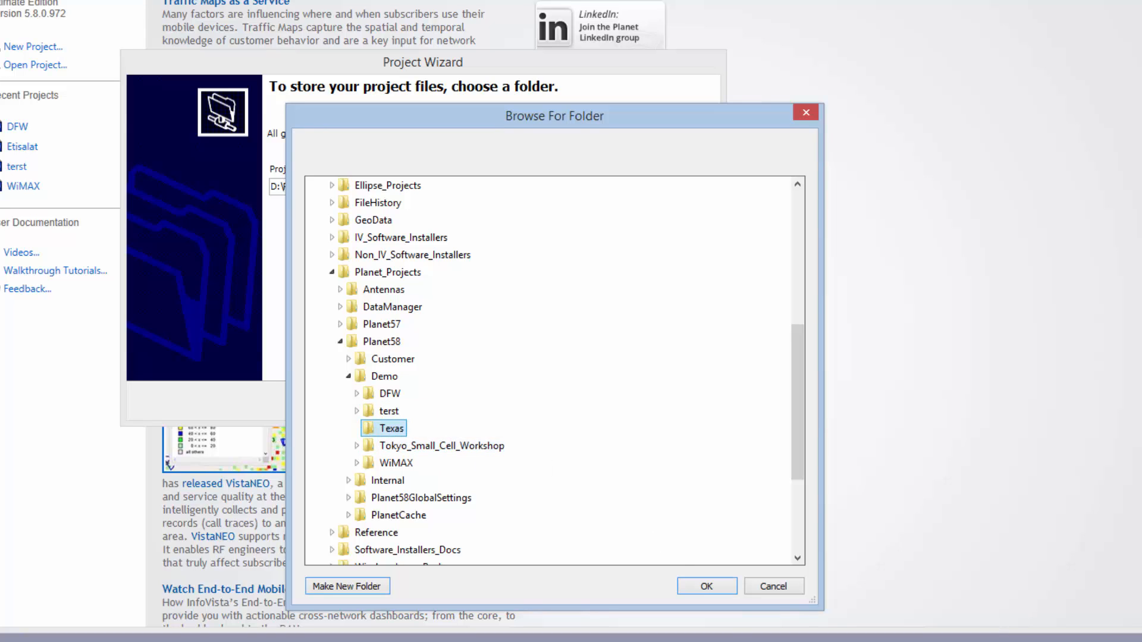
{"action": "left_click", "coordinate": [706, 588]}
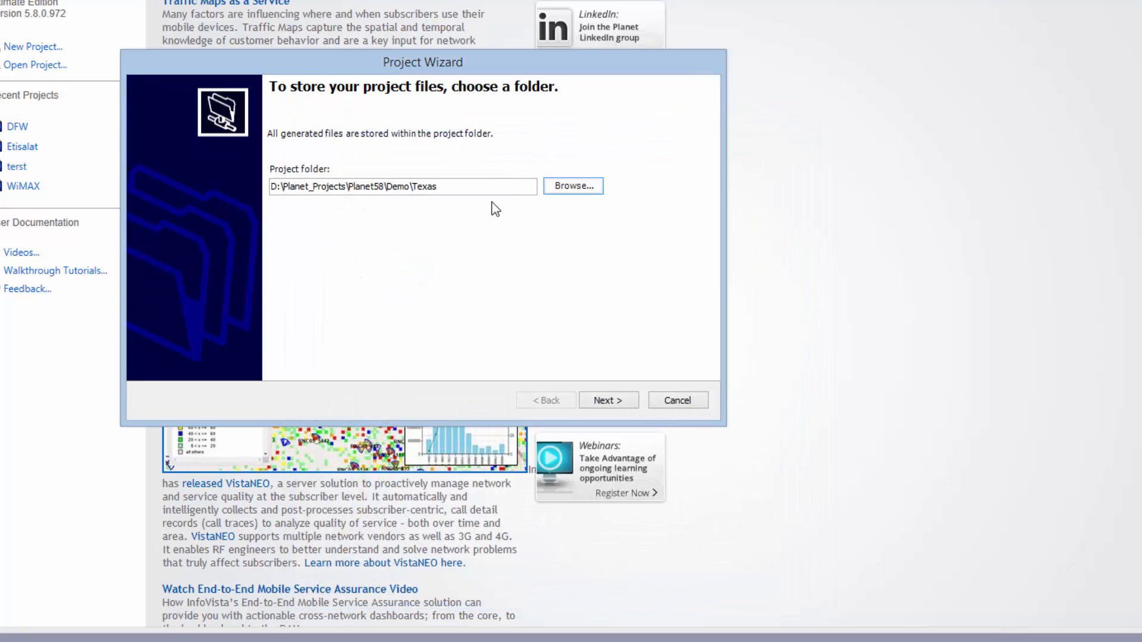
{"action": "left_click", "coordinate": [609, 400]}
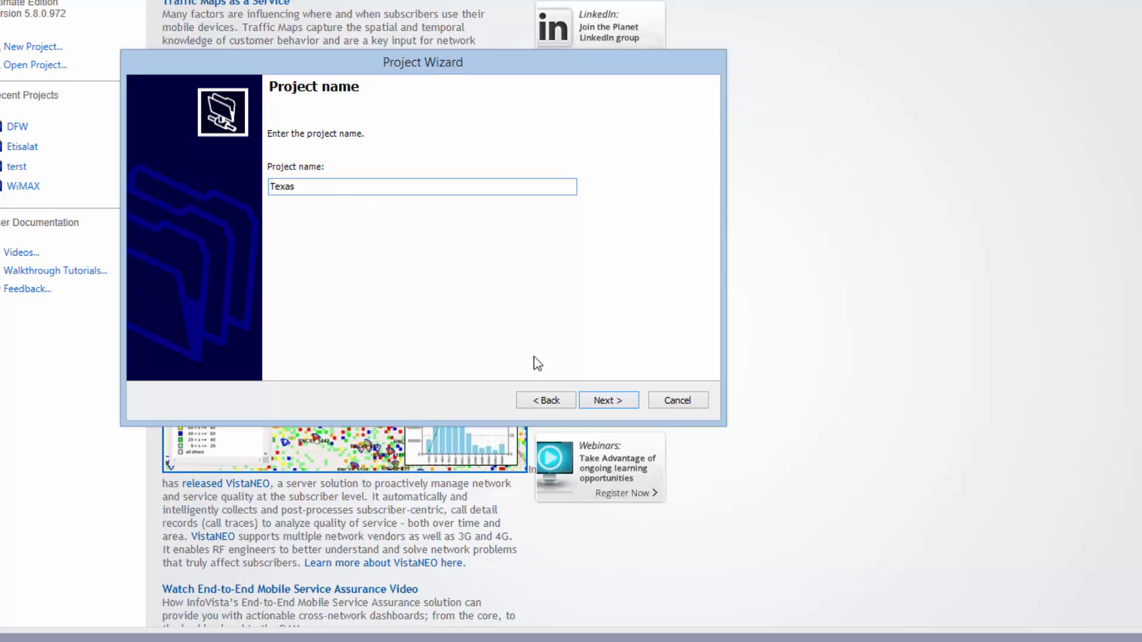
Keep Texas as the project name and enable the LTE FDD and WCDMA technologies with settings LTE_FDD.xls and WCDMA.xls.
{"action": "left_click", "coordinate": [605, 400]}
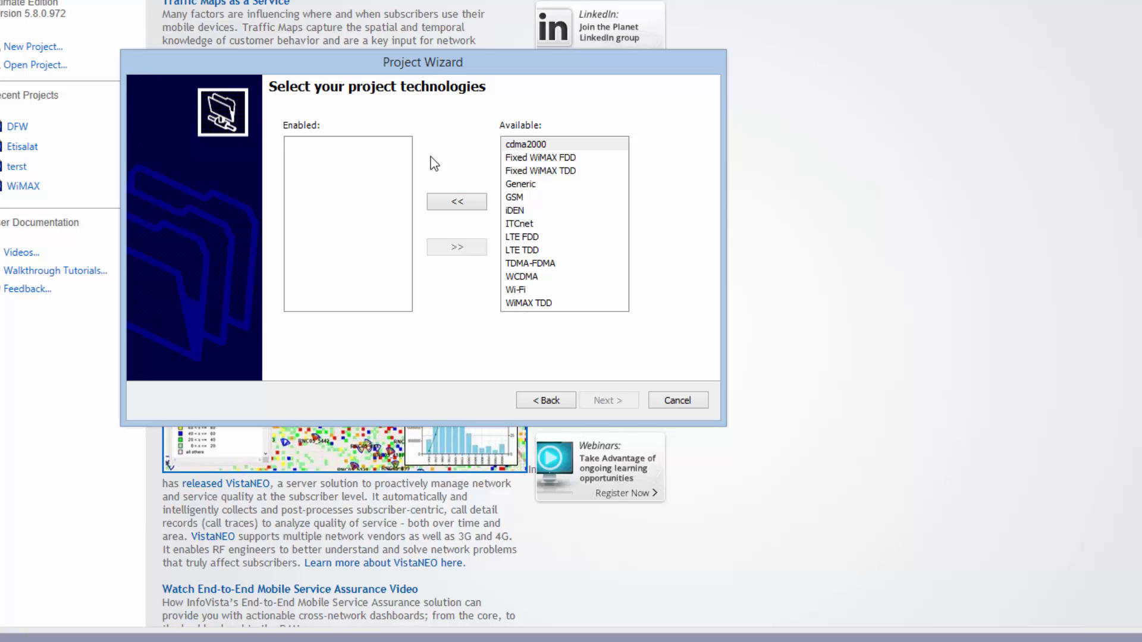
{"action": "left_click", "coordinate": [513, 239]}
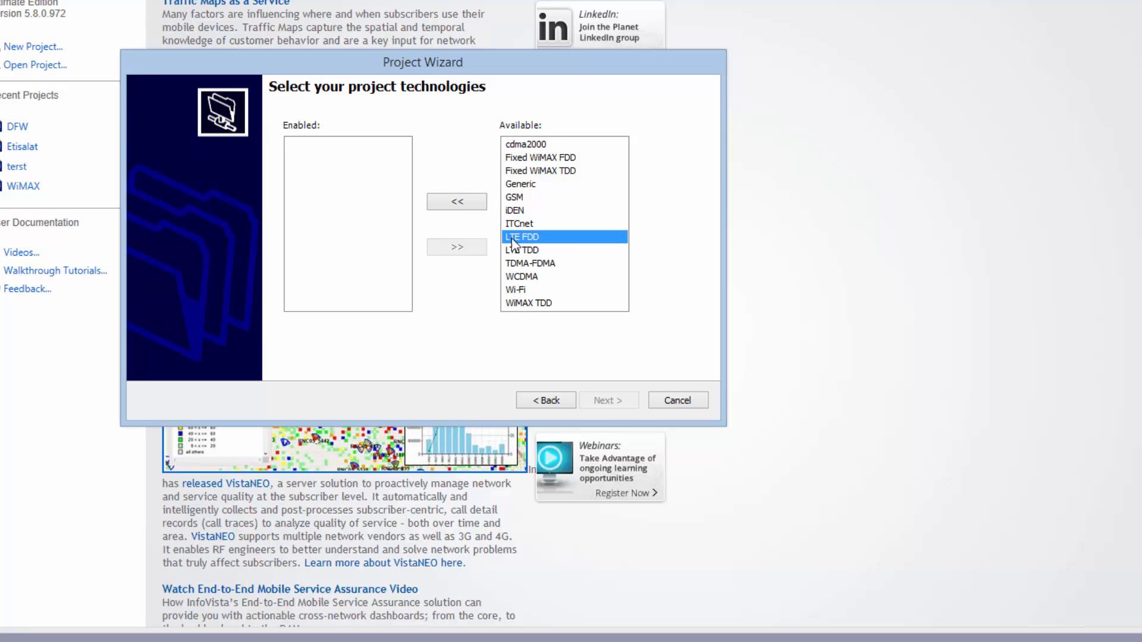
{"action": "left_click", "coordinate": [462, 203]}
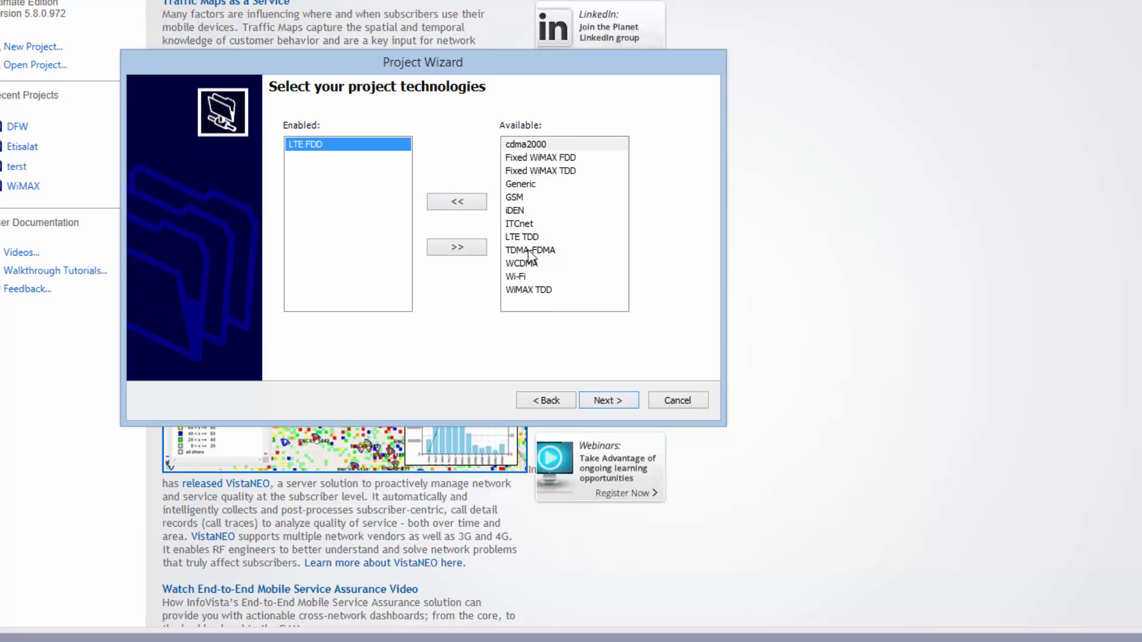
{"action": "left_click", "coordinate": [514, 263]}
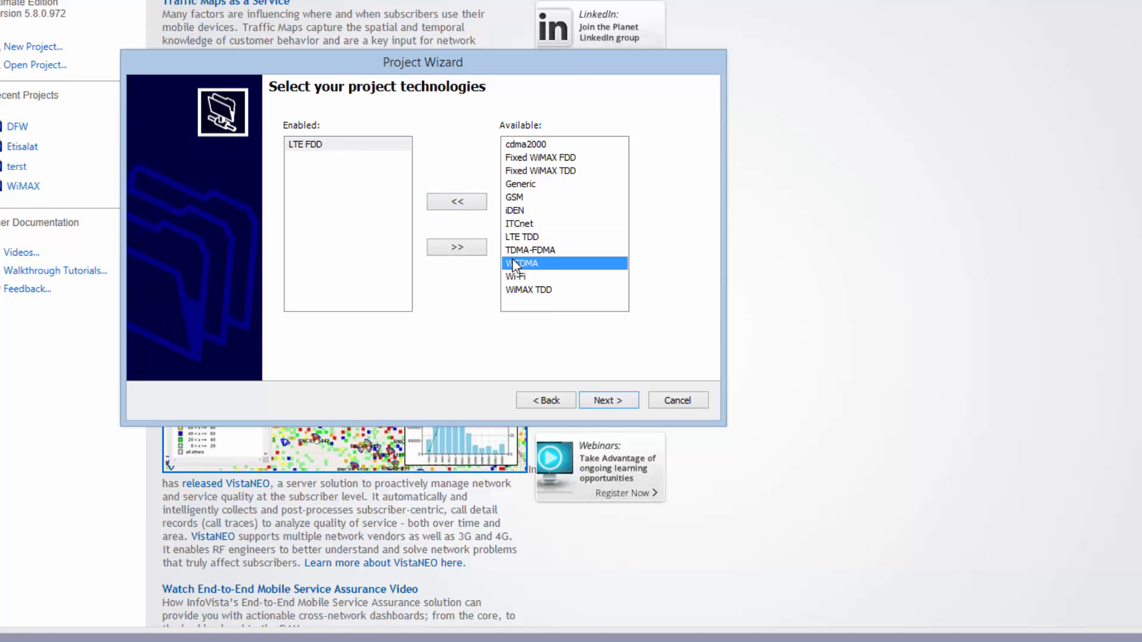
{"action": "left_click", "coordinate": [461, 201]}
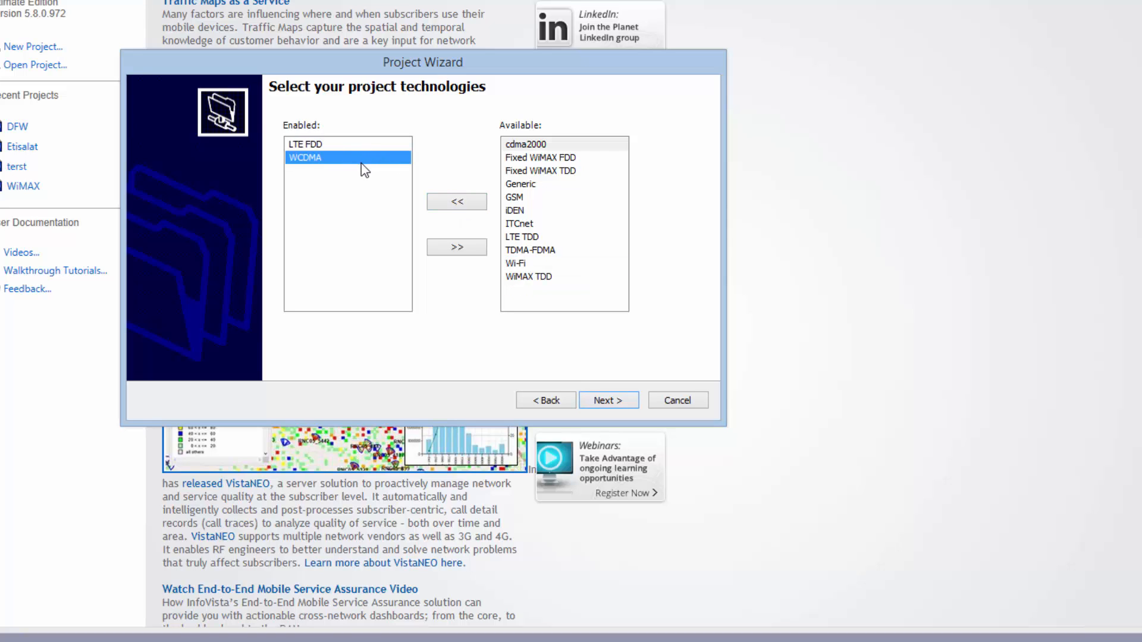
{"action": "left_click", "coordinate": [604, 403]}
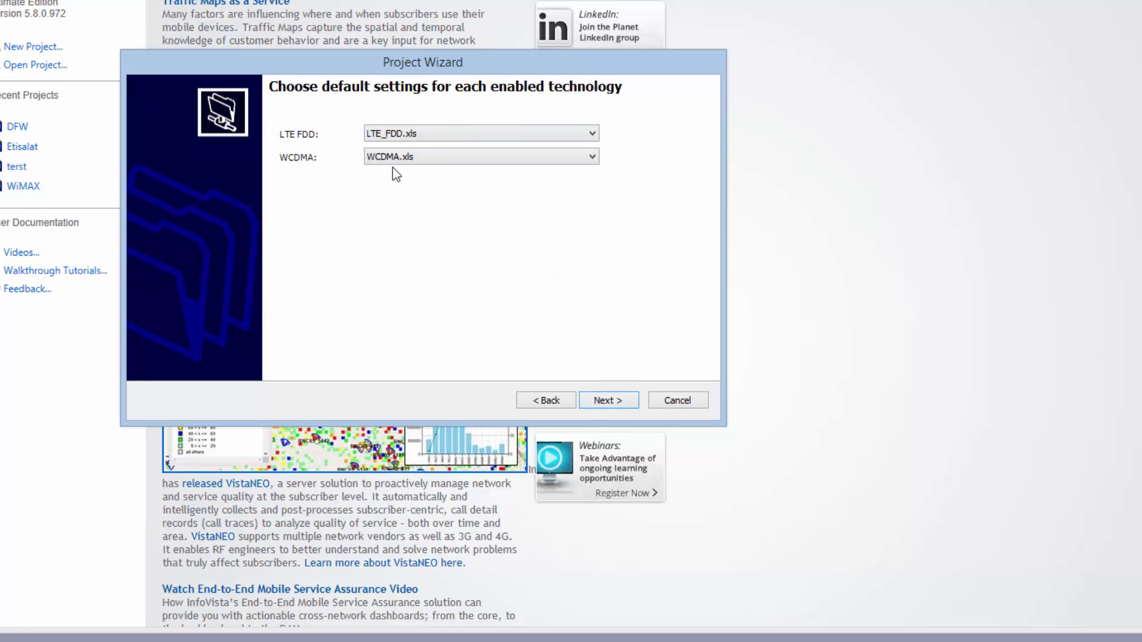
{"action": "left_click", "coordinate": [602, 401]}
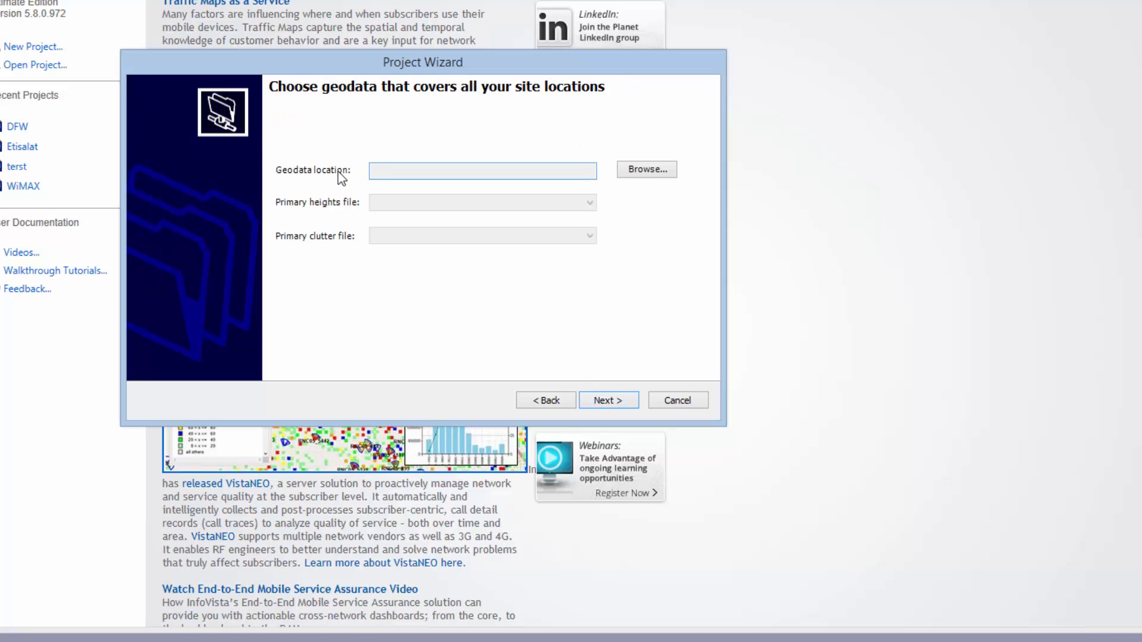
Set the geodata location to the folder D:\GeoData\United States\Texas.
{"action": "left_click", "coordinate": [626, 177]}
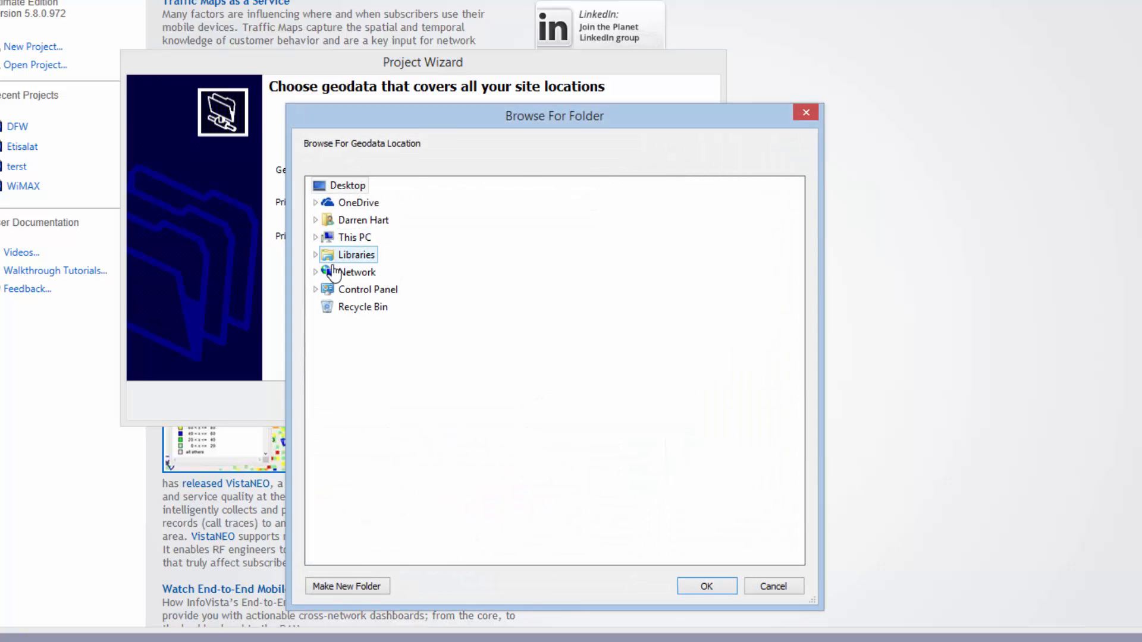
{"action": "left_click", "coordinate": [315, 238]}
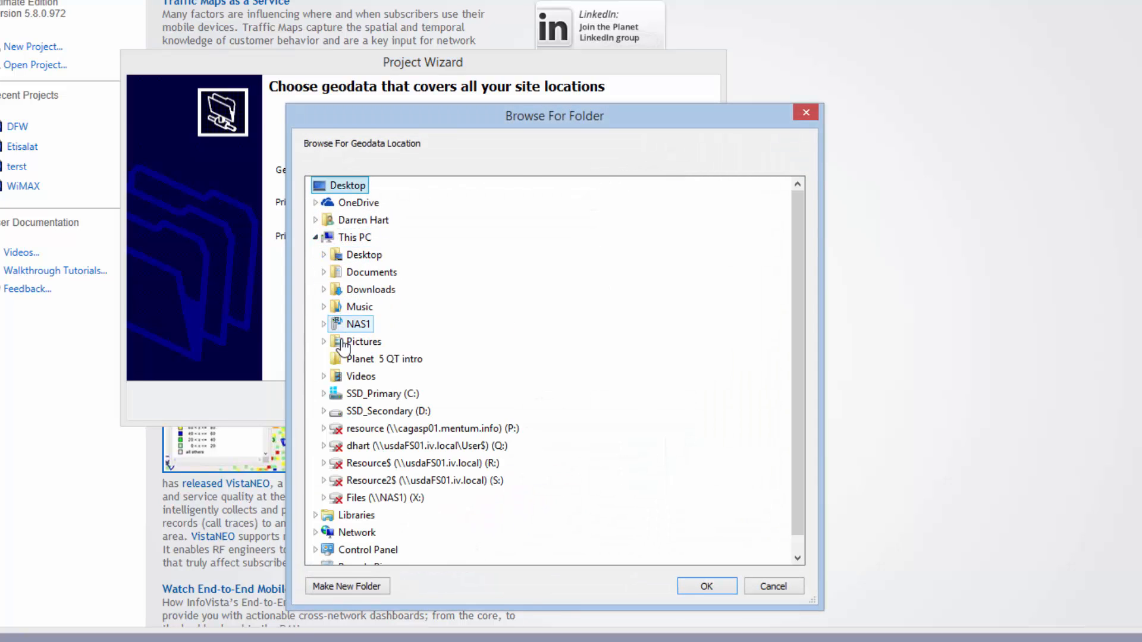
{"action": "left_click", "coordinate": [323, 411]}
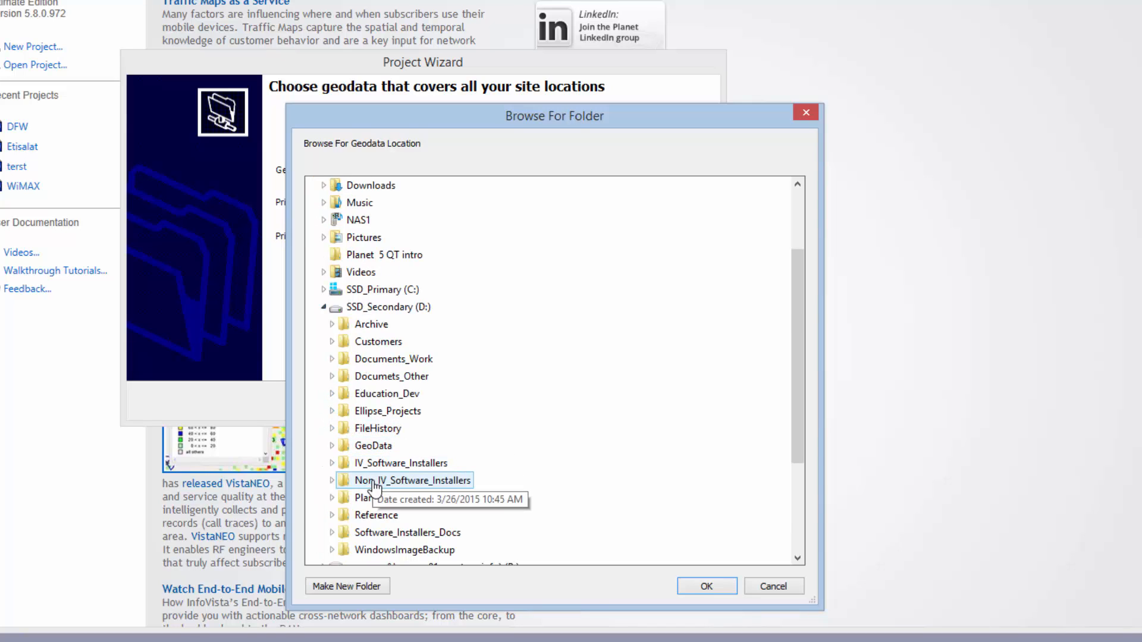
{"action": "left_click", "coordinate": [333, 446]}
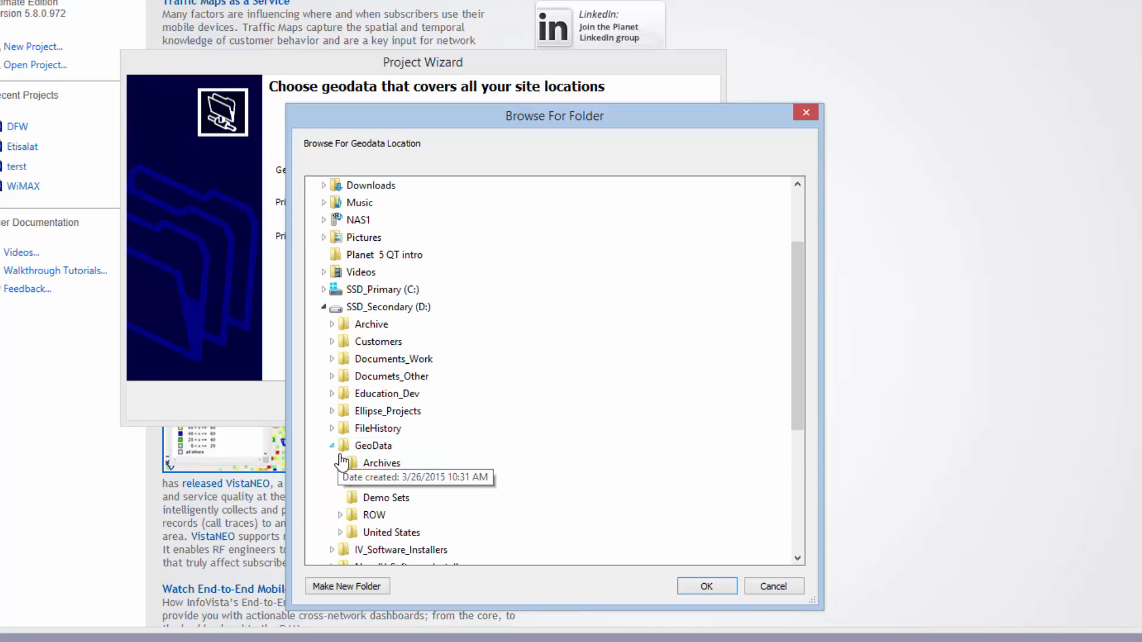
{"action": "left_click", "coordinate": [339, 532]}
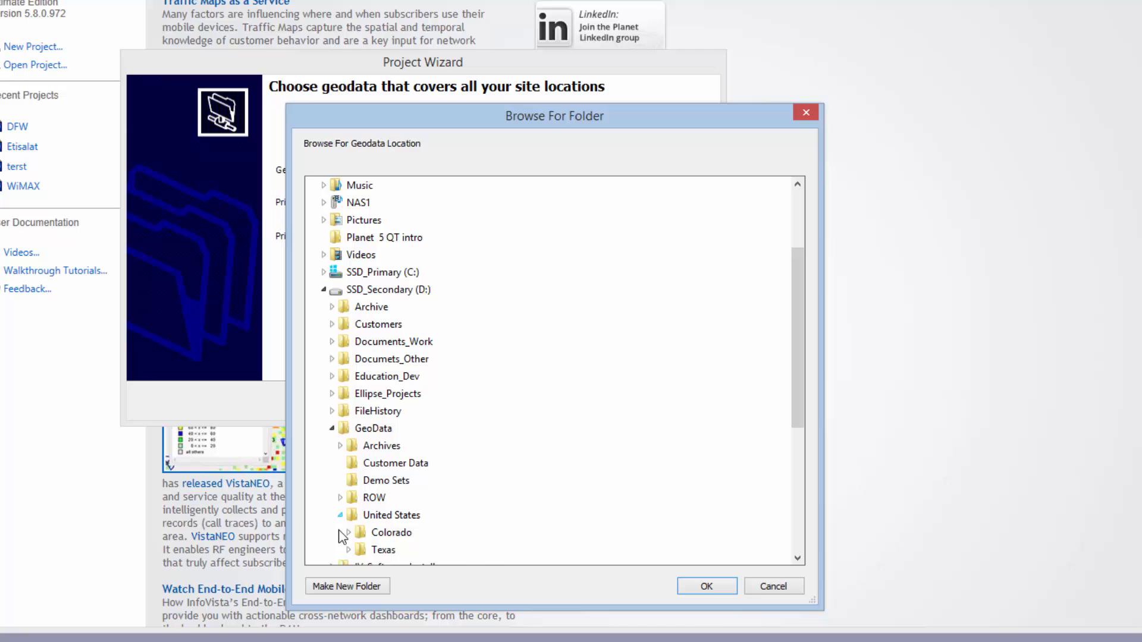
{"action": "double_click", "coordinate": [373, 554]}
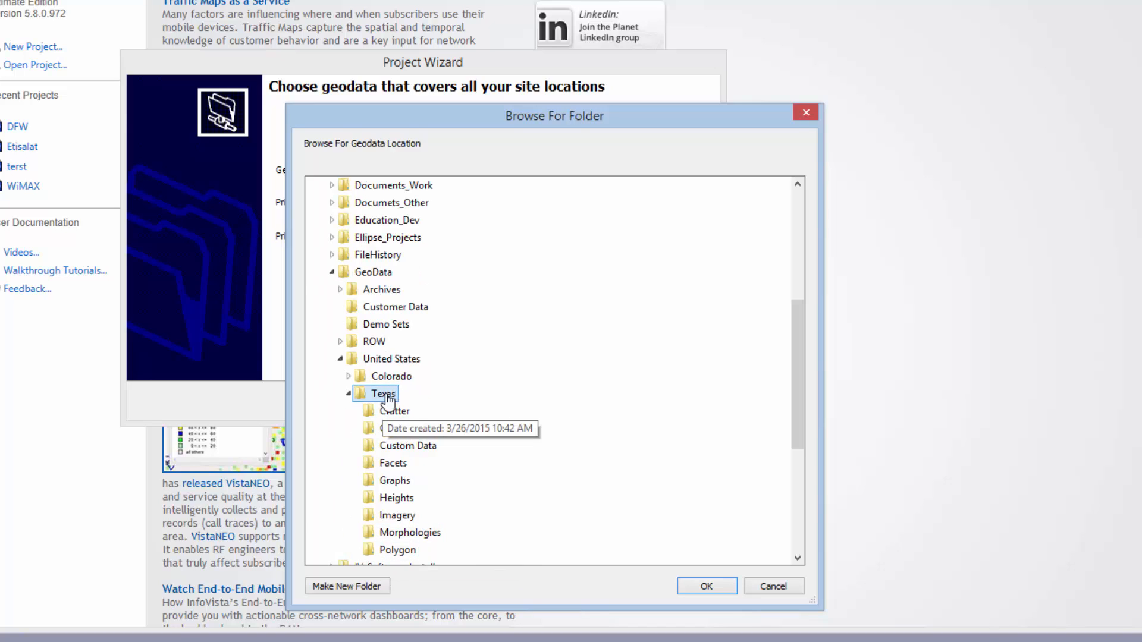
{"action": "left_click", "coordinate": [387, 412]}
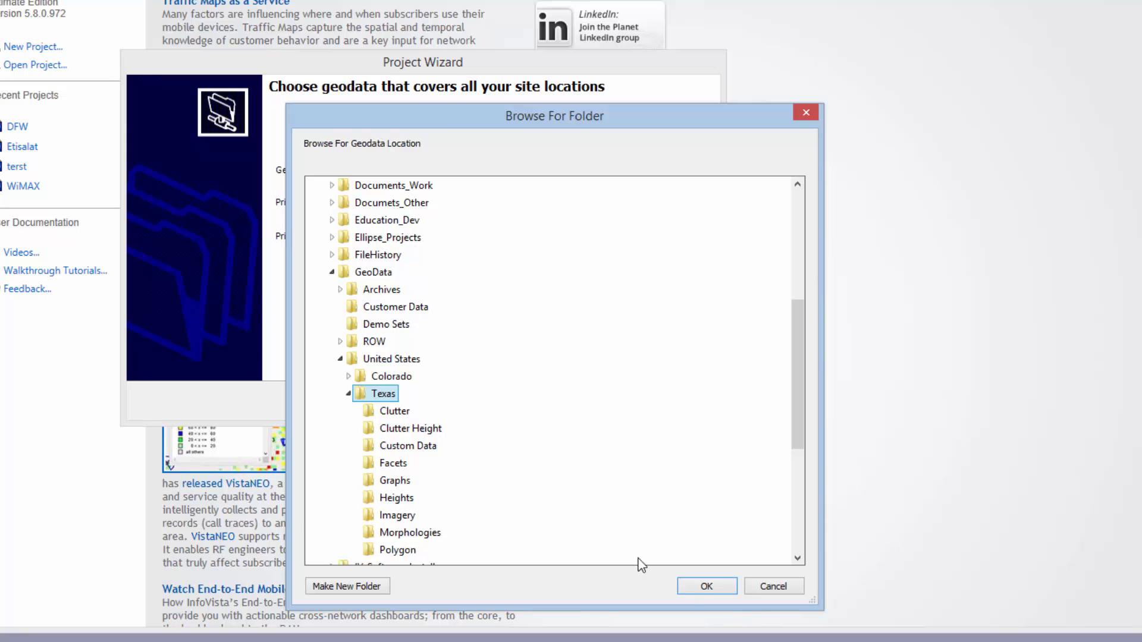
{"action": "left_click", "coordinate": [690, 586]}
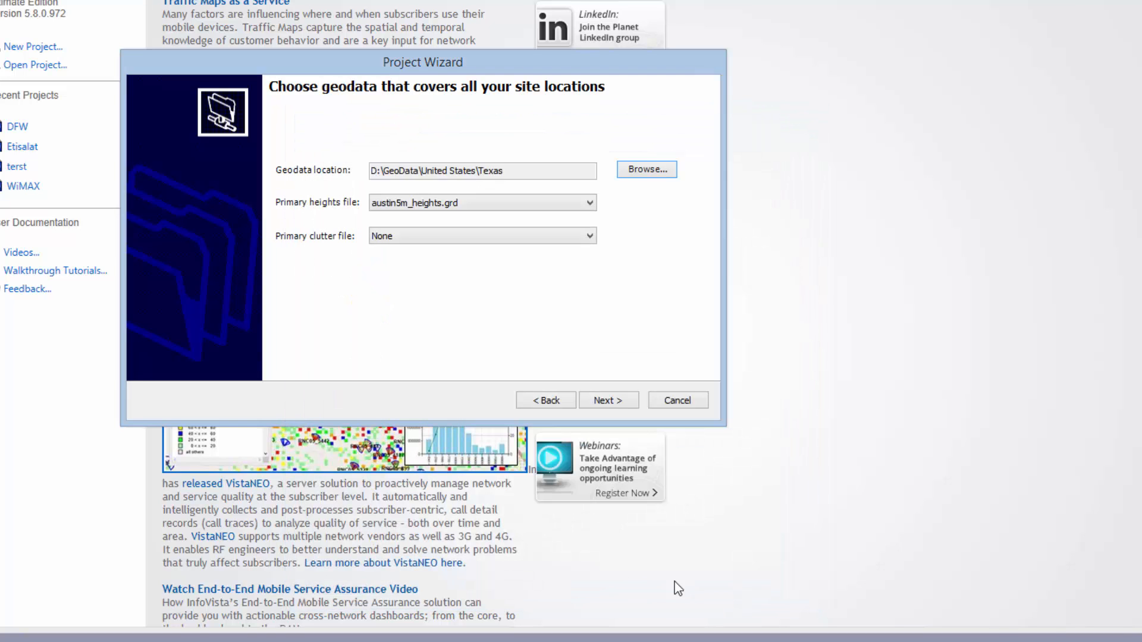
Choose dallas1_5m_heights.grd as the primary heights file and dallas1_5m_clutter.grc as the primary clutter file.
{"action": "left_click", "coordinate": [420, 205]}
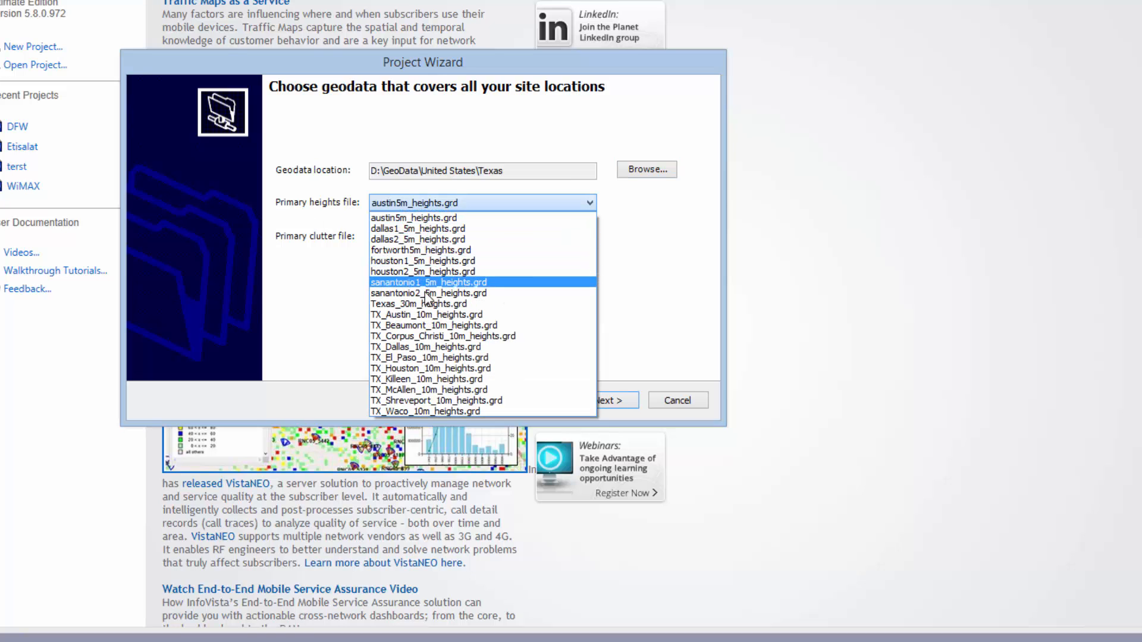
{"action": "left_click", "coordinate": [408, 232]}
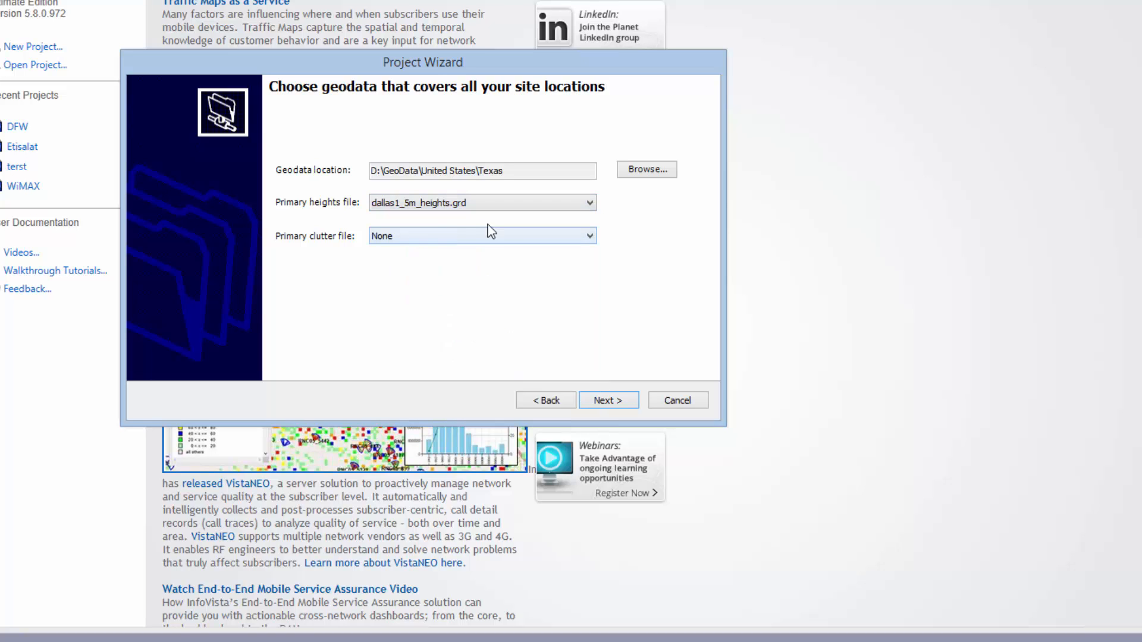
{"action": "left_click", "coordinate": [403, 238]}
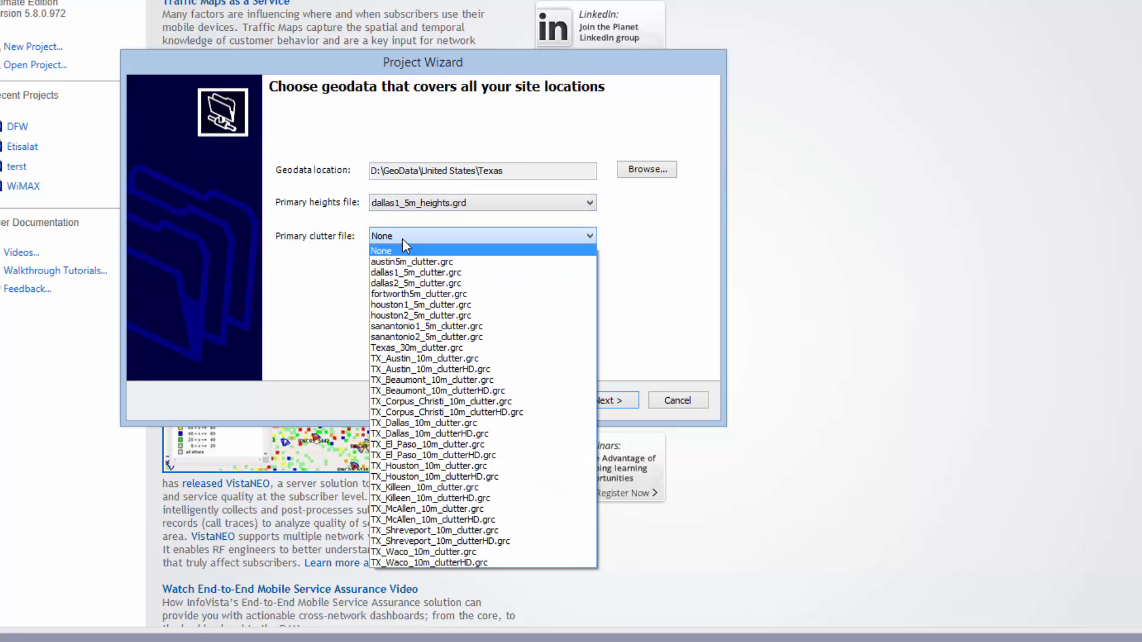
{"action": "left_click", "coordinate": [410, 272]}
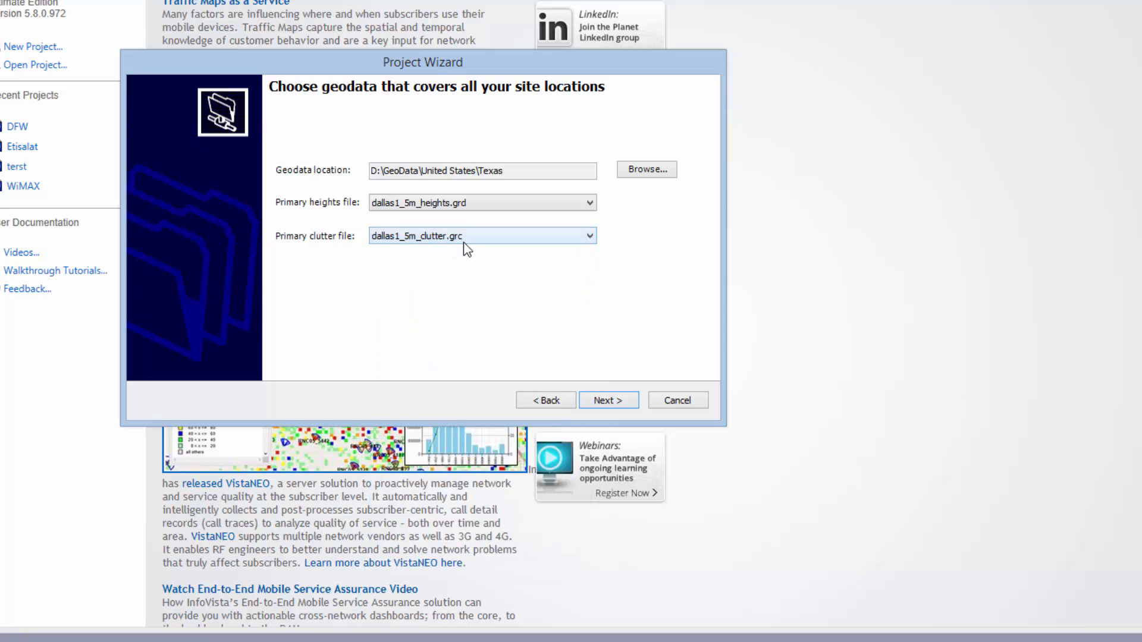
Accept the Longitude / Latitude (WGS 84) coordinate system and finish creating the project.
{"action": "left_click", "coordinate": [603, 400]}
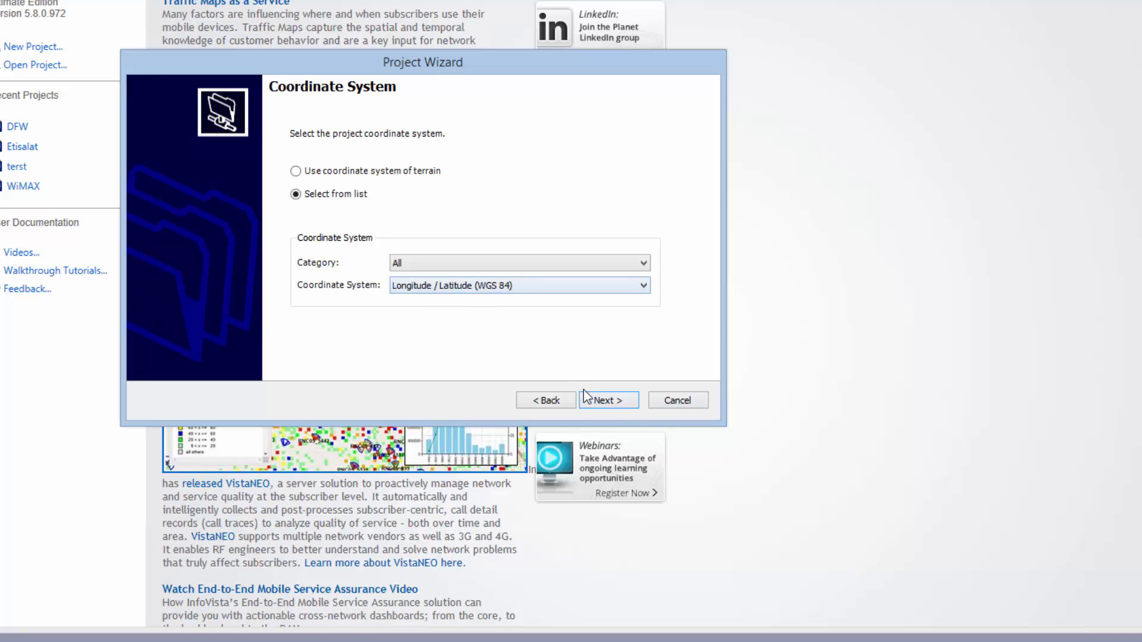
{"action": "left_click", "coordinate": [602, 402]}
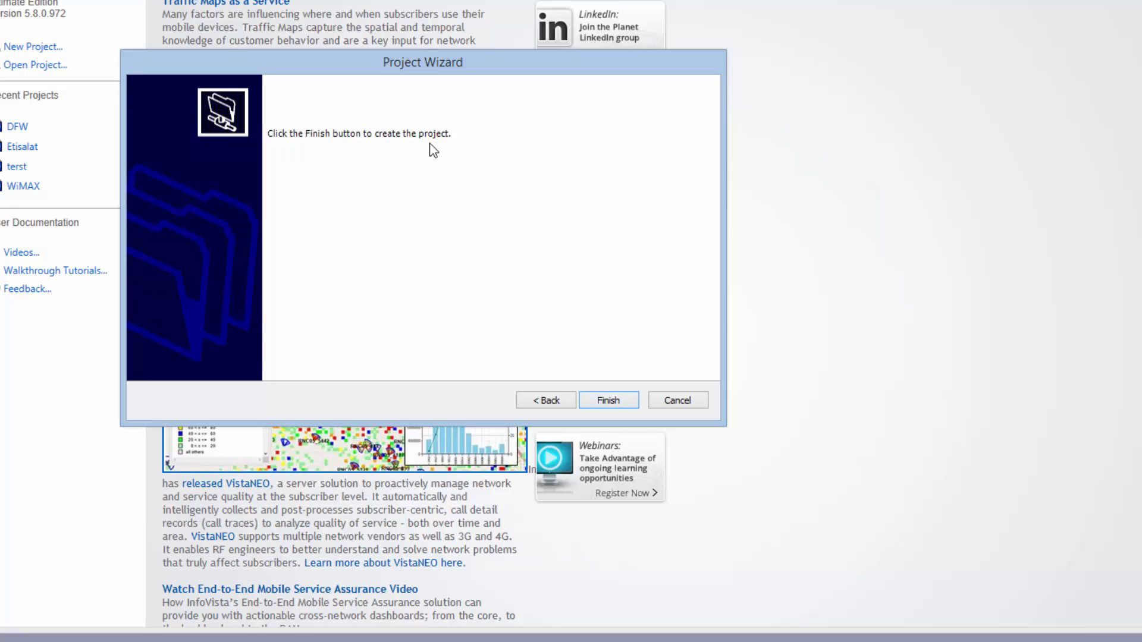
{"action": "left_click", "coordinate": [609, 400]}
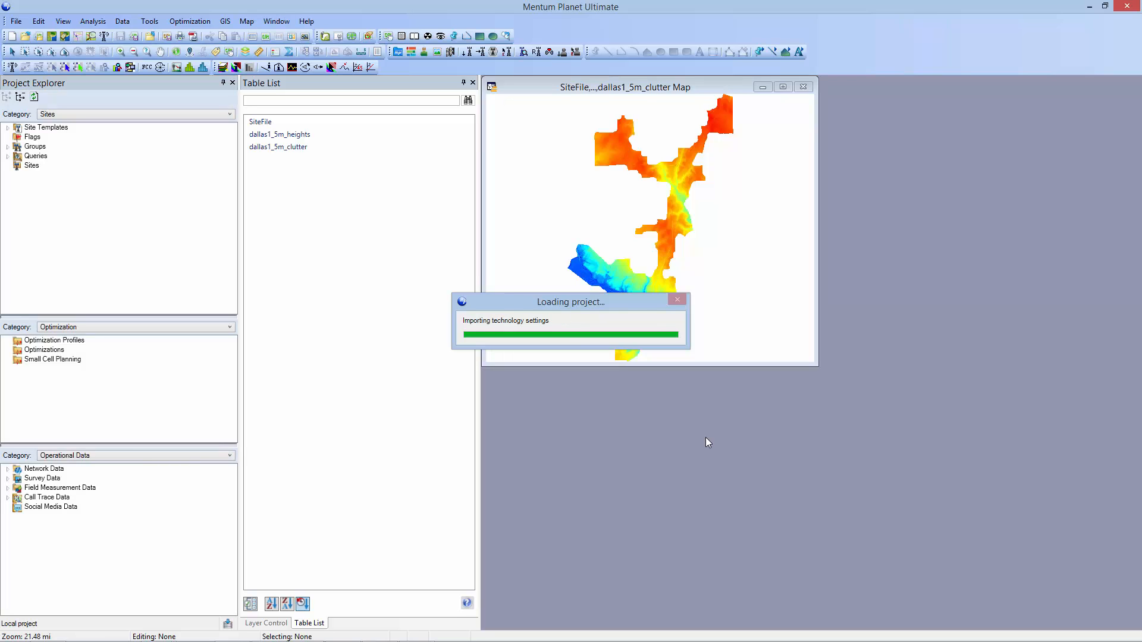
Maximize the map window, dock the Table List and Layer Control together with the Project Explorer, and show Layer Control.
{"action": "left_click", "coordinate": [785, 87]}
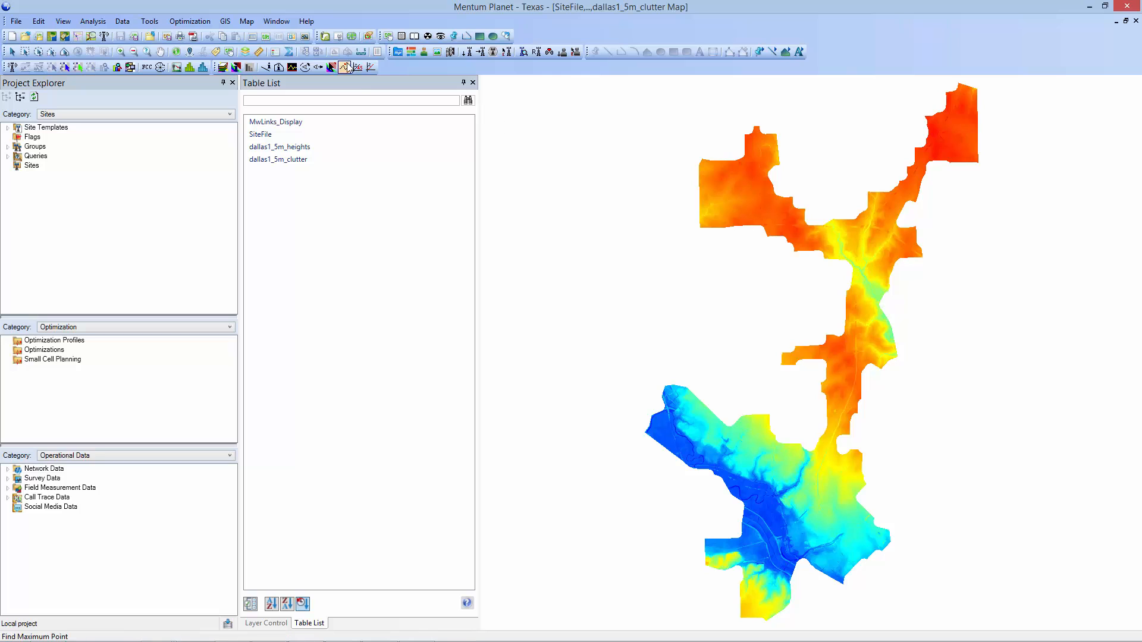
{"action": "left_click_drag", "start_coordinate": [356, 84], "coordinate": [184, 370]}
{"action": "left_click", "coordinate": [102, 624]}
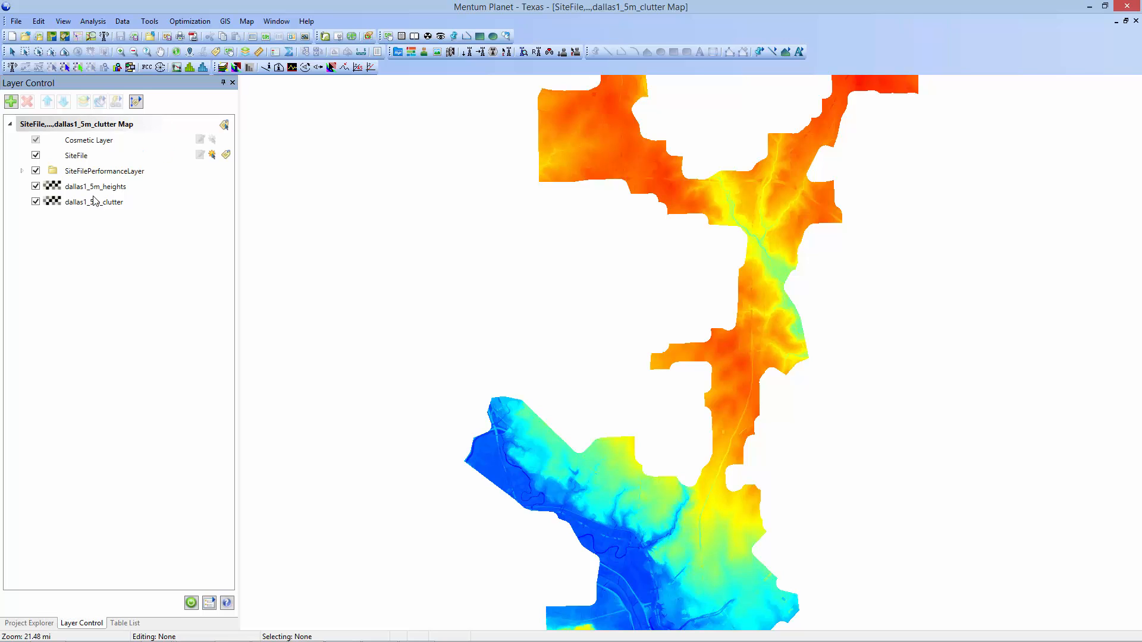
Move the dallas1_5m_clutter layer above dallas1_5m_heights and inspect the clutter map closely around the river and city centre.
{"action": "left_click_drag", "start_coordinate": [95, 204], "coordinate": [99, 187]}
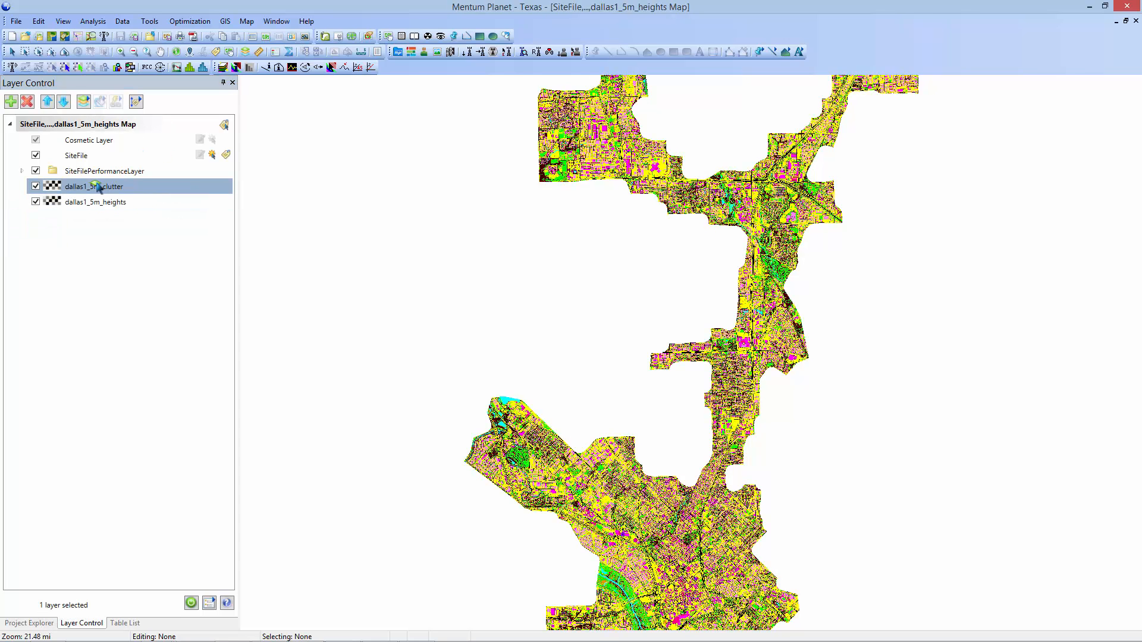
{"action": "scroll", "coordinate": [690, 548], "scroll_direction": "up", "scroll_amount": 1}
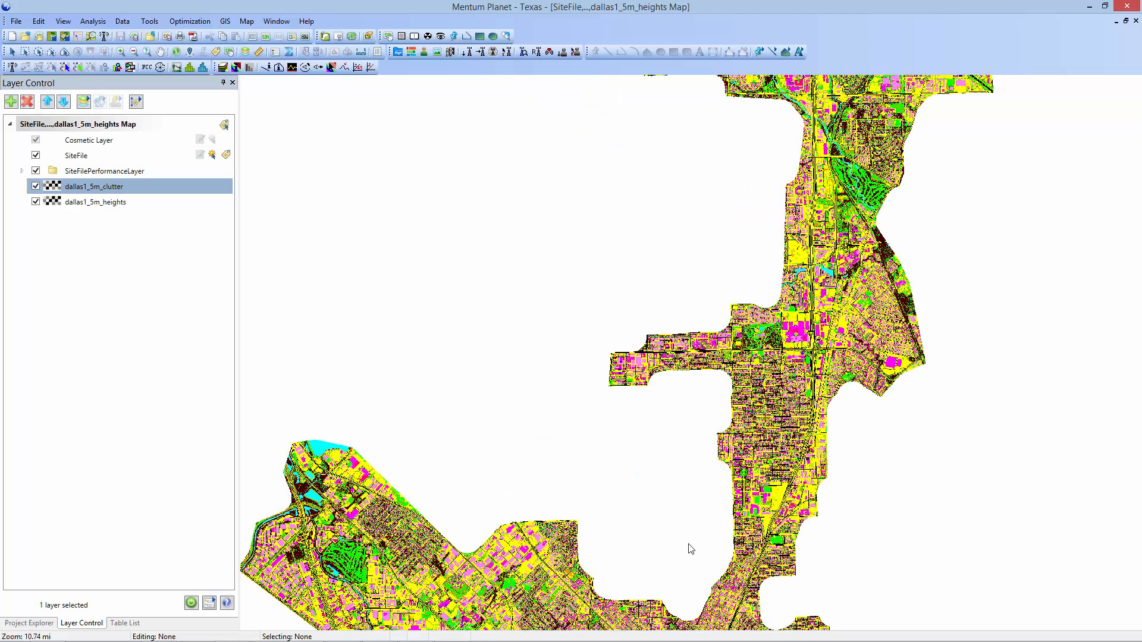
{"action": "left_click", "coordinate": [161, 53]}
{"action": "left_click_drag", "start_coordinate": [491, 581], "coordinate": [669, 257]}
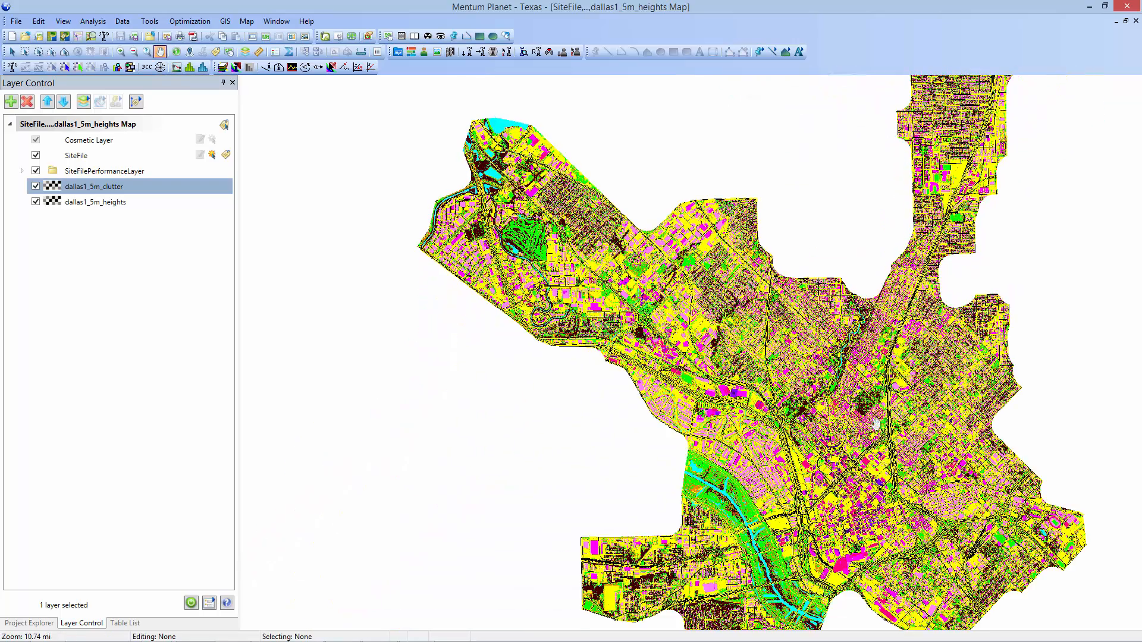
{"action": "left_click_drag", "start_coordinate": [793, 473], "coordinate": [712, 380]}
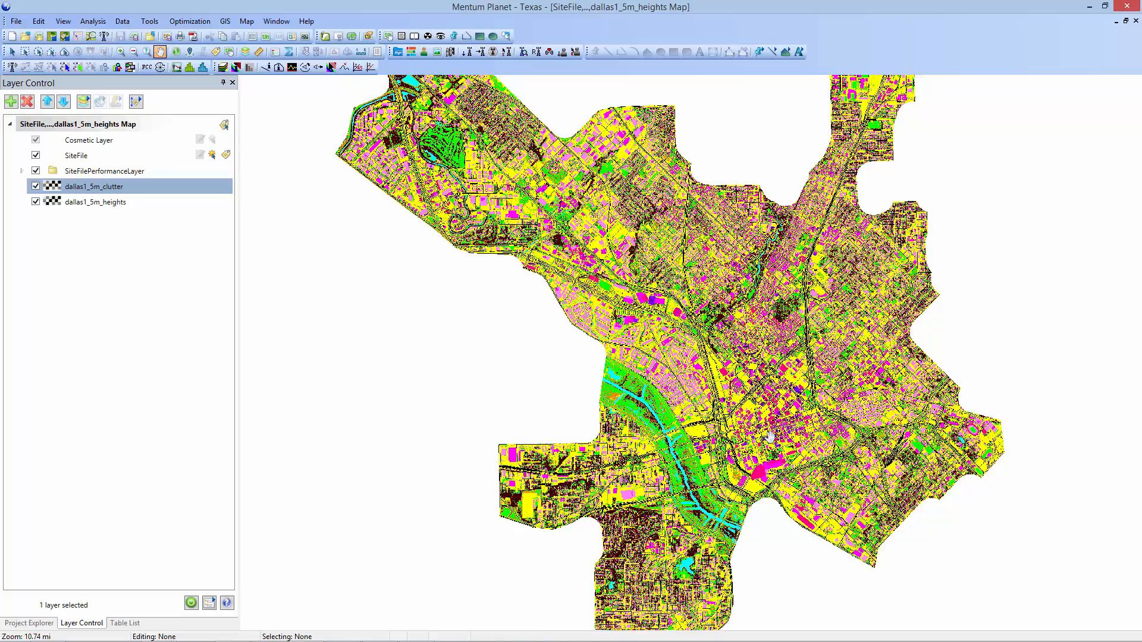
{"action": "scroll", "coordinate": [769, 440], "scroll_direction": "up", "scroll_amount": 1}
{"action": "left_click_drag", "start_coordinate": [695, 455], "coordinate": [600, 434]}
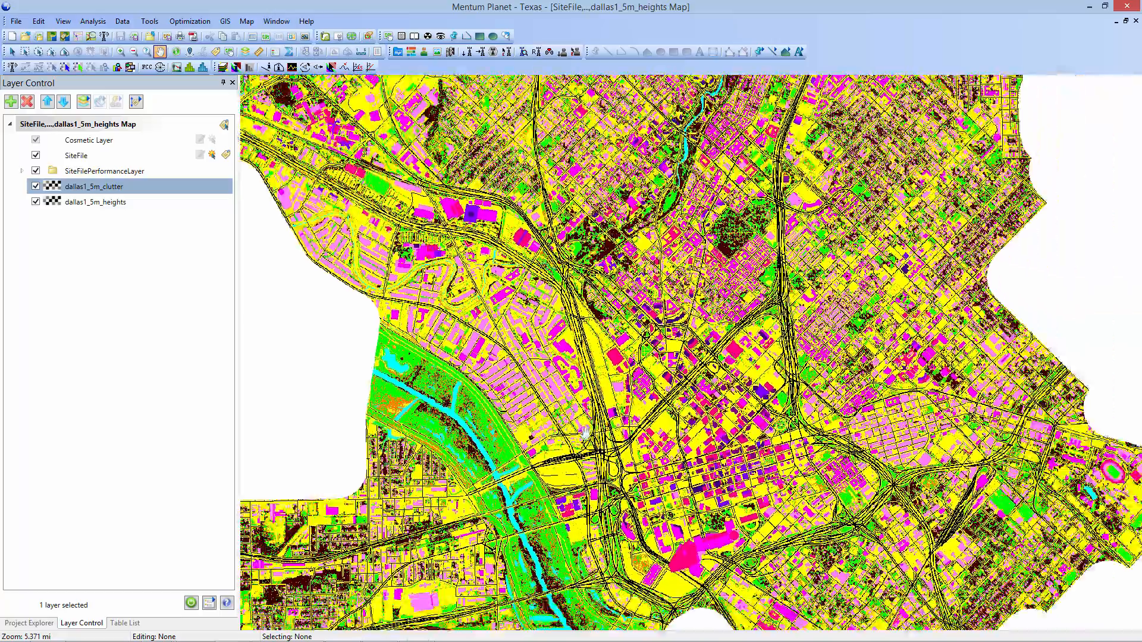
Return to the Project Explorer and review the project's technologies and base station types in Network Settings, without changing anything.
{"action": "left_click", "coordinate": [32, 622]}
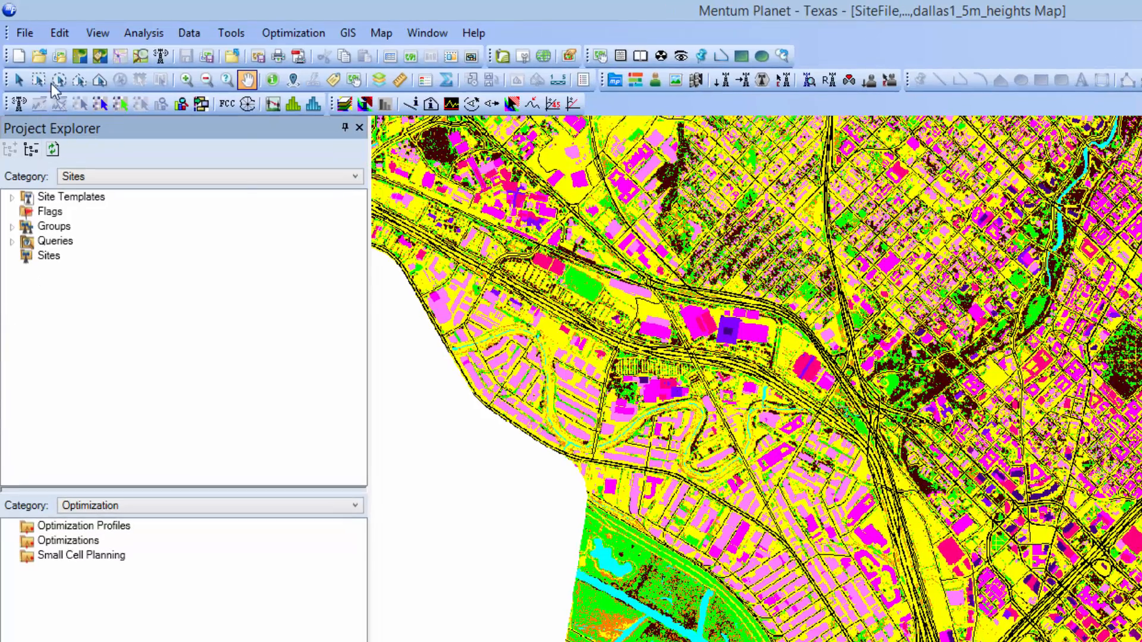
{"action": "left_click", "coordinate": [57, 34]}
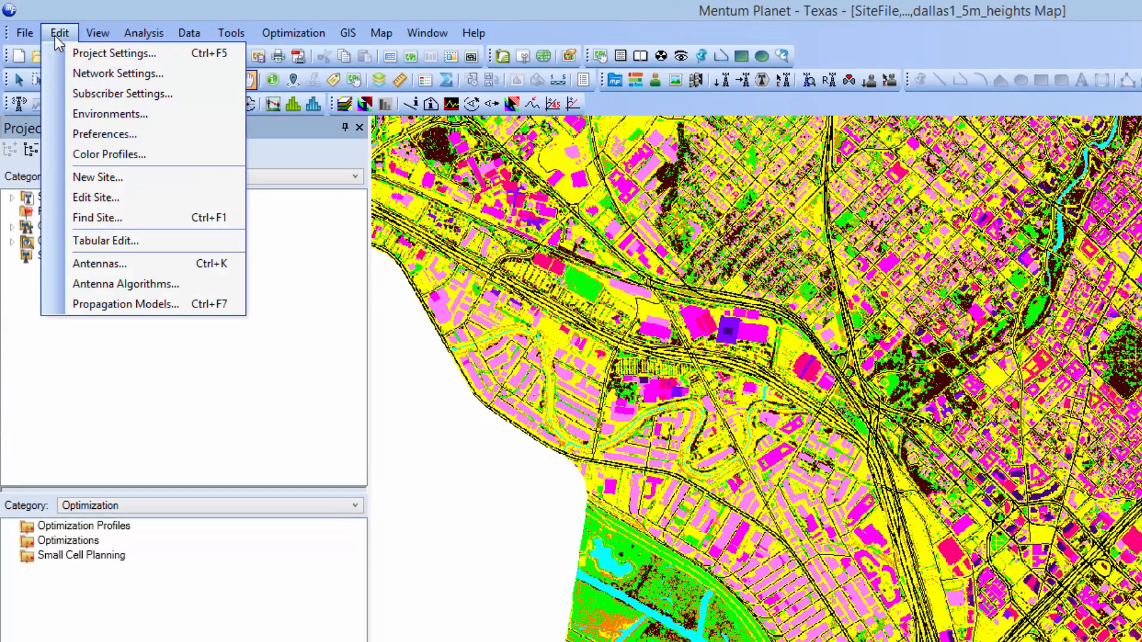
{"action": "left_click", "coordinate": [86, 75]}
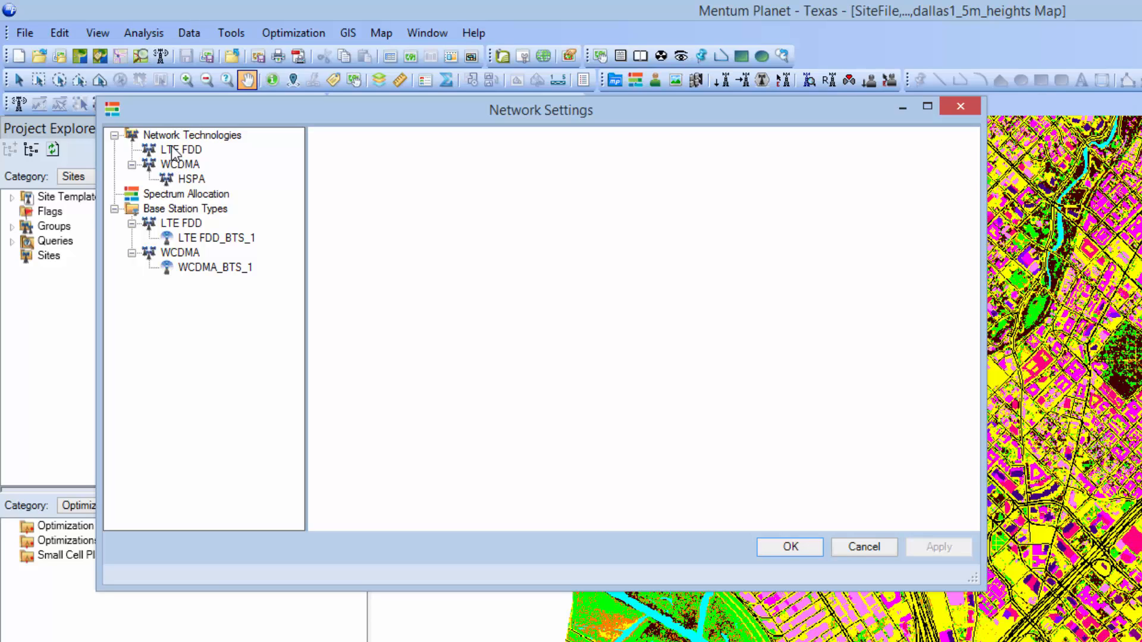
{"action": "left_click", "coordinate": [873, 552]}
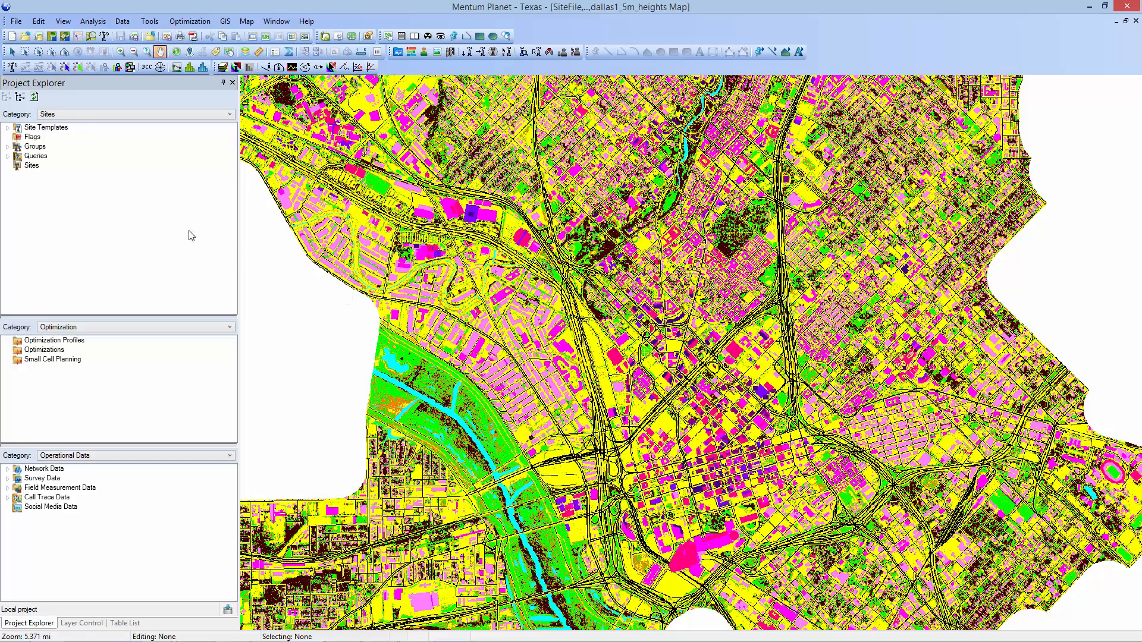
Show the commands available for the Sites node in the Project Explorer.
{"action": "left_click", "coordinate": [31, 167]}
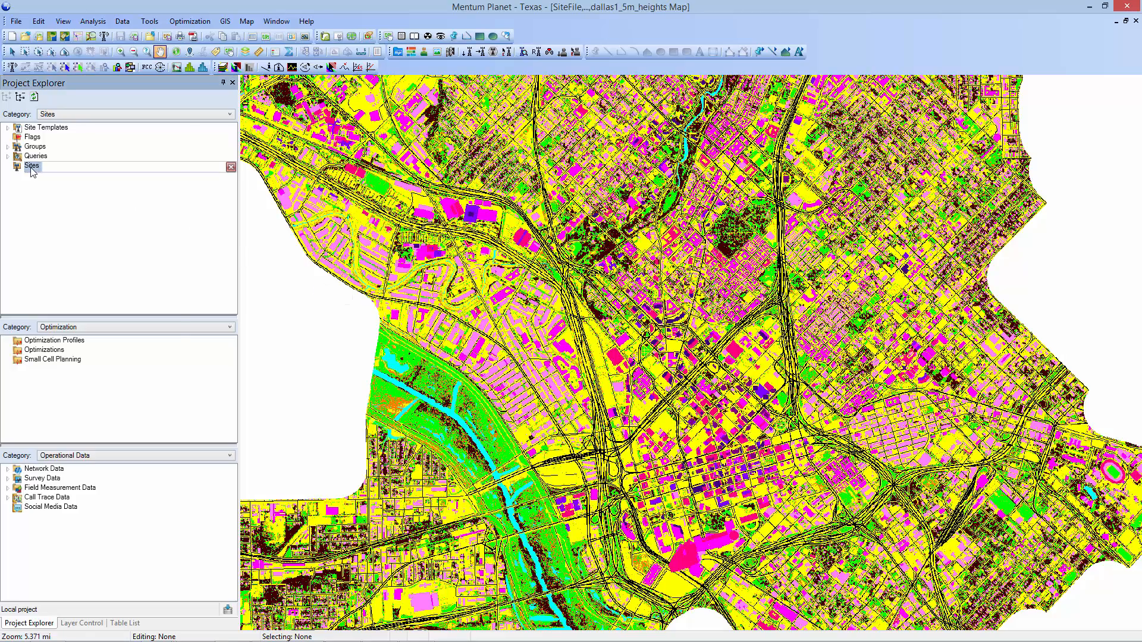
{"action": "right_click", "coordinate": [33, 172]}
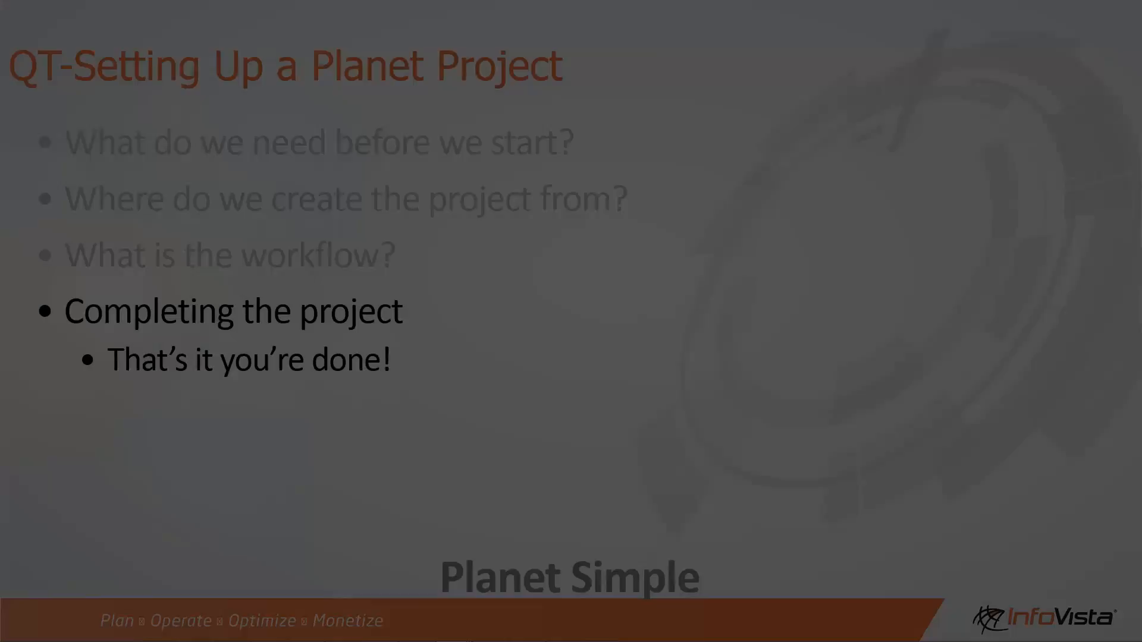